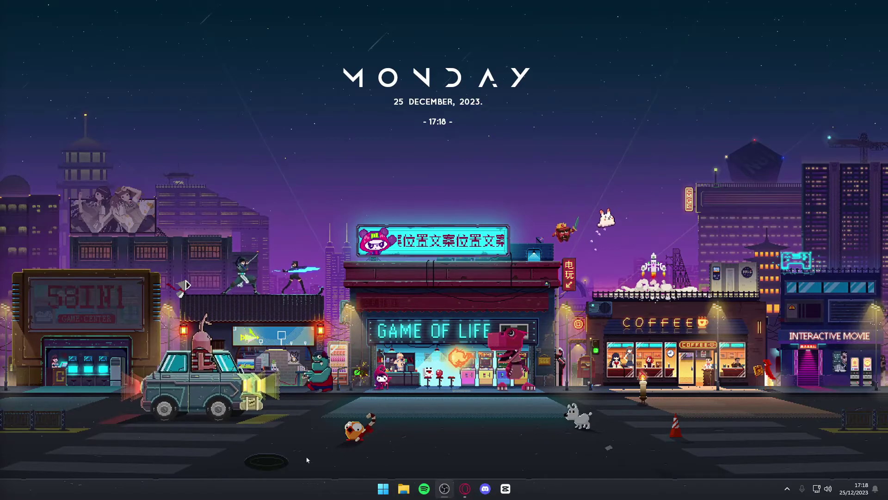
Step: Search Start for 'roblox player' and open the folder holding its shortcut
{"action": "left_click", "coordinate": [382, 488]}
{"action": "left_click", "coordinate": [398, 159]}
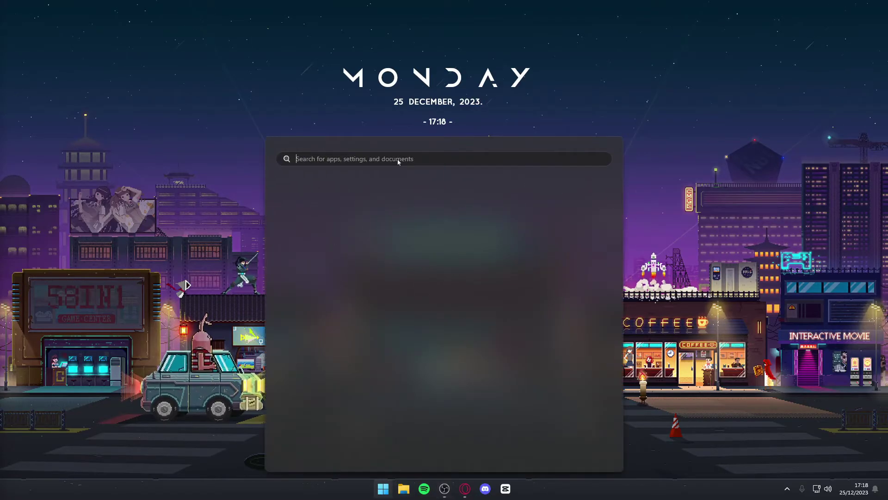
{"action": "type", "text": "sroblox pla"}
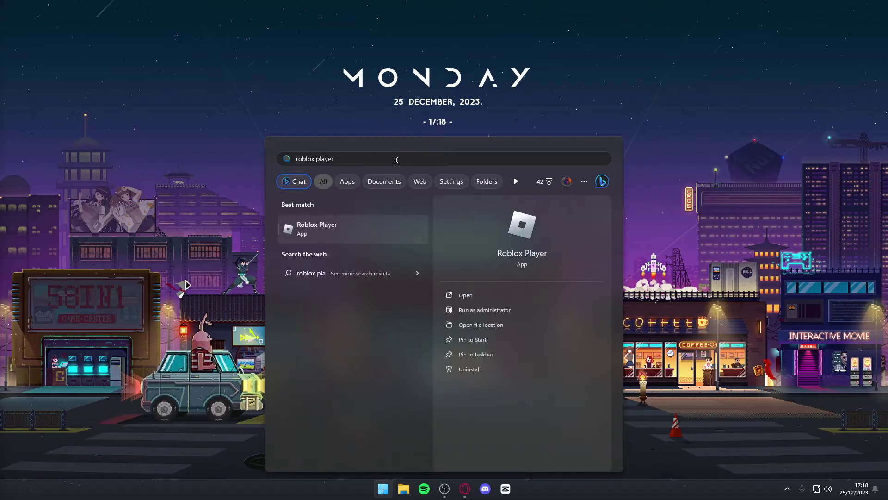
{"action": "type", "text": "yer"}
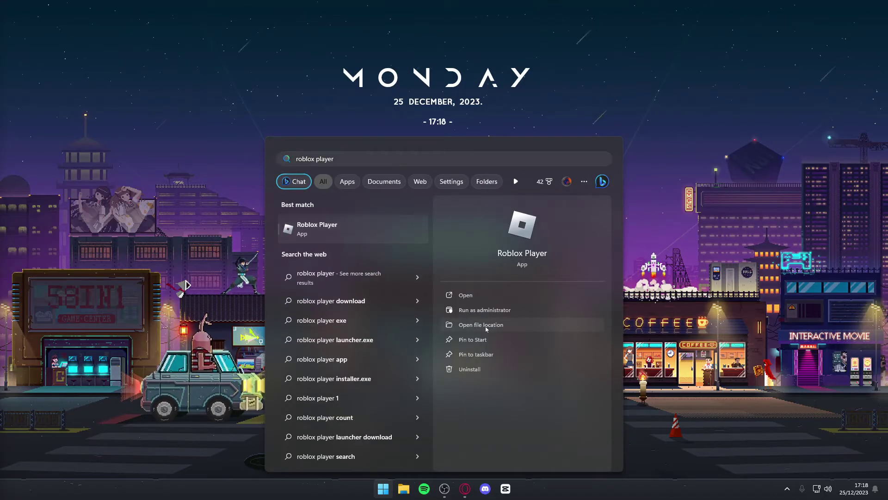
{"action": "left_click", "coordinate": [486, 327]}
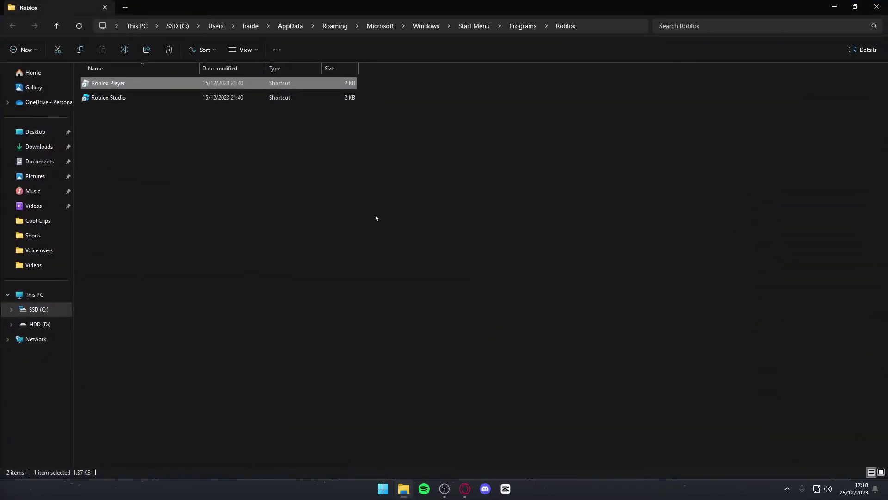
Step: Set the Roblox Player shortcut's compatibility mode to Windows 7 and apply it
{"action": "right_click", "coordinate": [138, 87]}
{"action": "left_click", "coordinate": [195, 236]}
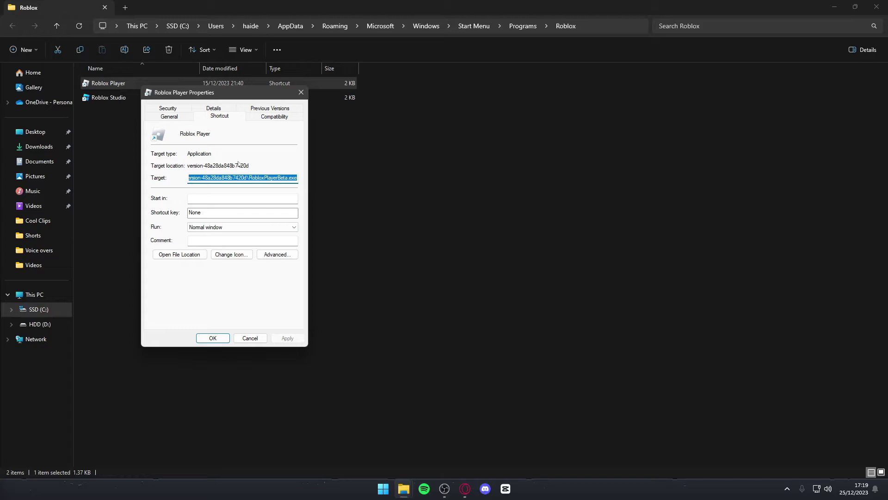
{"action": "left_click", "coordinate": [278, 118]}
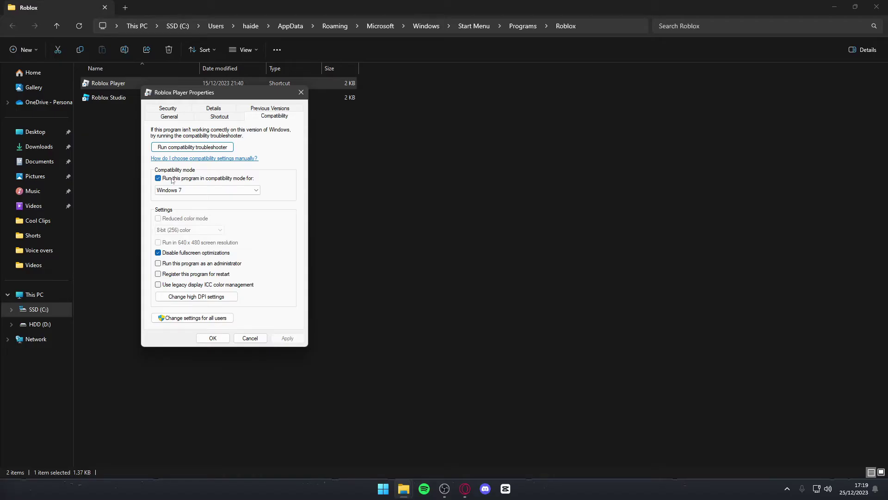
{"action": "left_click", "coordinate": [187, 189]}
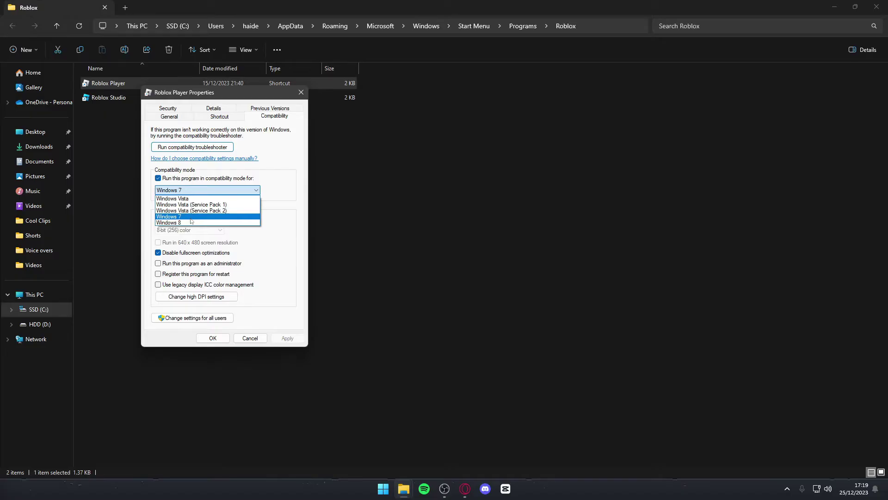
{"action": "left_click", "coordinate": [191, 219]}
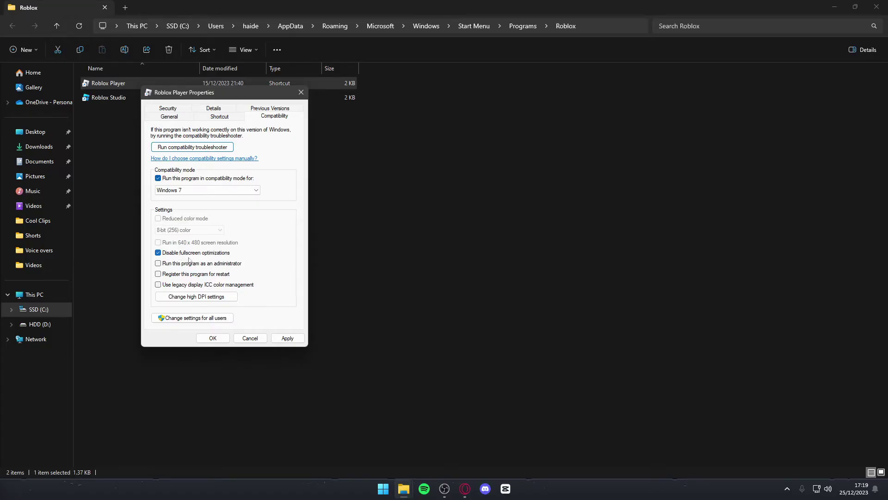
{"action": "left_click", "coordinate": [288, 337]}
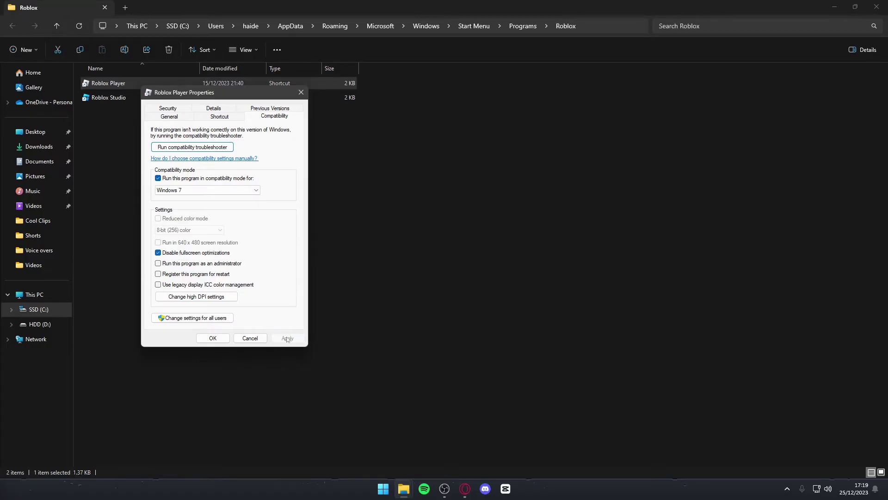
{"action": "left_click", "coordinate": [220, 337]}
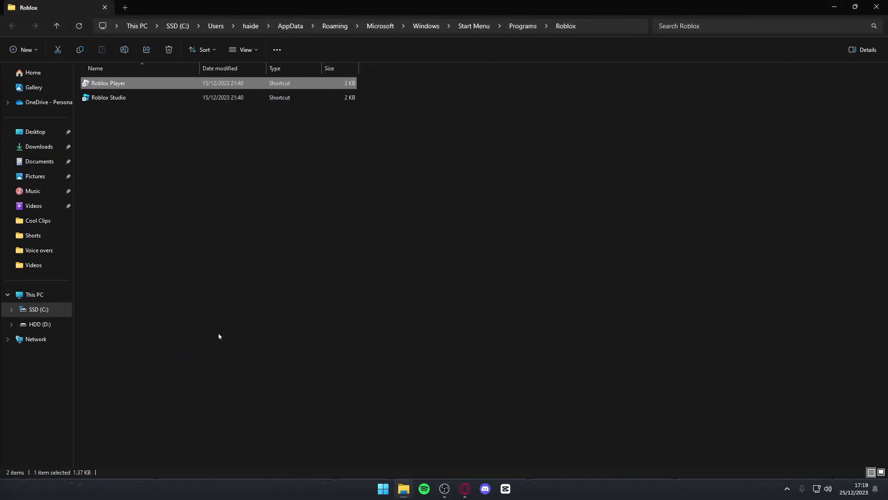
Step: Close the Roblox folder and launch Device Manager from Start search
{"action": "left_click", "coordinate": [879, 7]}
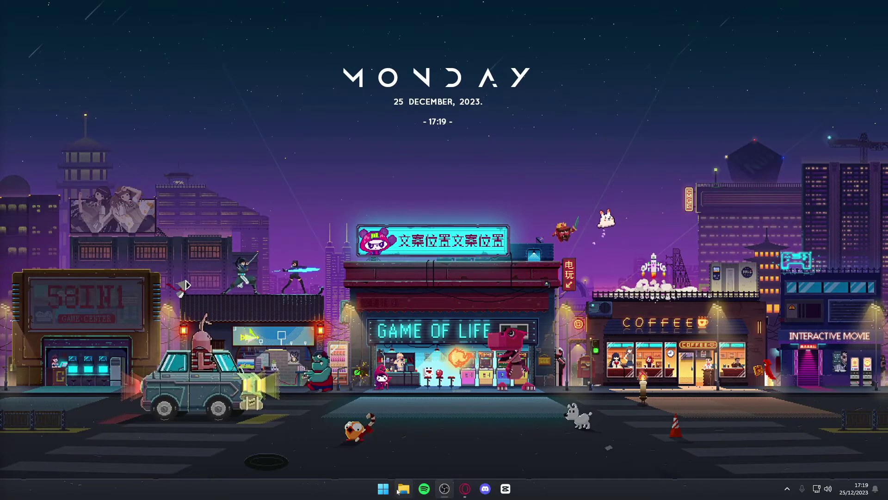
{"action": "left_click", "coordinate": [383, 488]}
{"action": "type", "text": "device manager"}
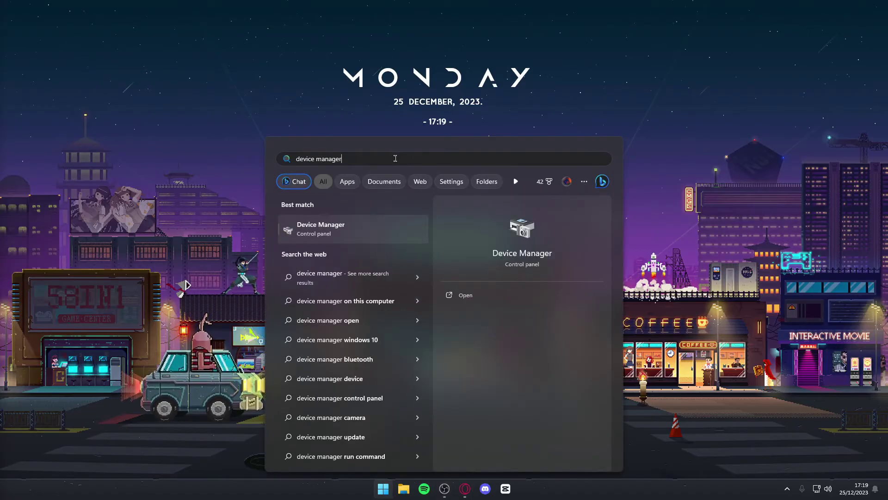
{"action": "left_click", "coordinate": [465, 294]}
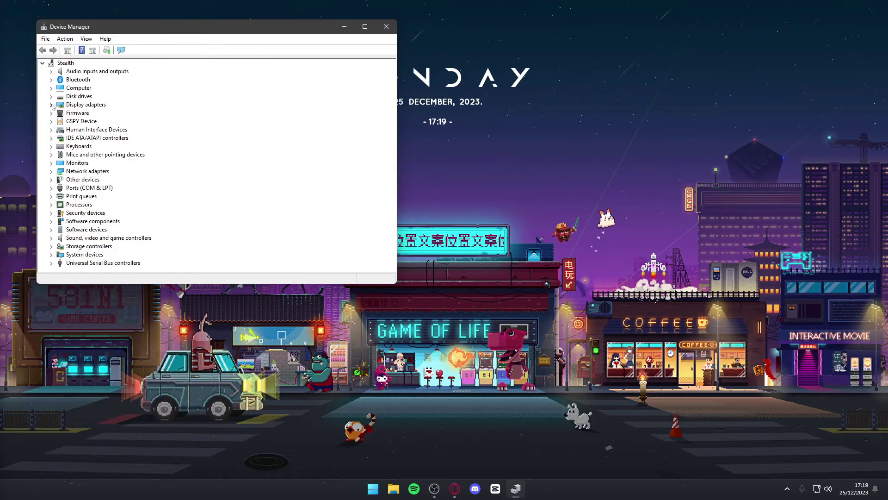
Step: Run an automatic driver update search for the NVIDIA GeForce RTX 3060 under Display adapters
{"action": "left_click", "coordinate": [51, 105]}
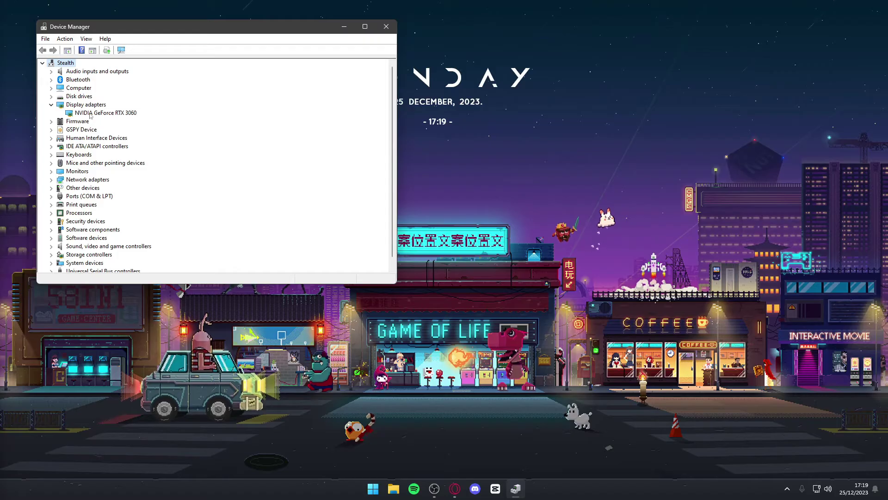
{"action": "left_click", "coordinate": [90, 114]}
{"action": "right_click", "coordinate": [90, 115]}
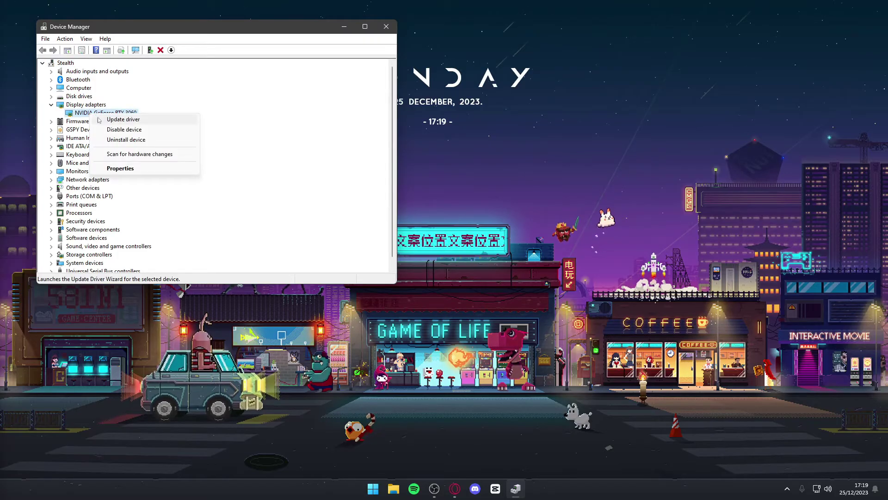
{"action": "left_click", "coordinate": [105, 122]}
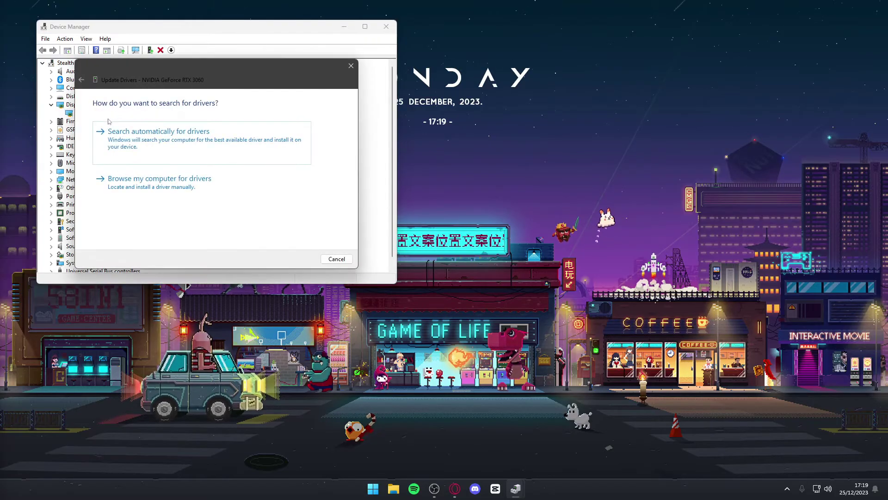
{"action": "left_click", "coordinate": [194, 155]}
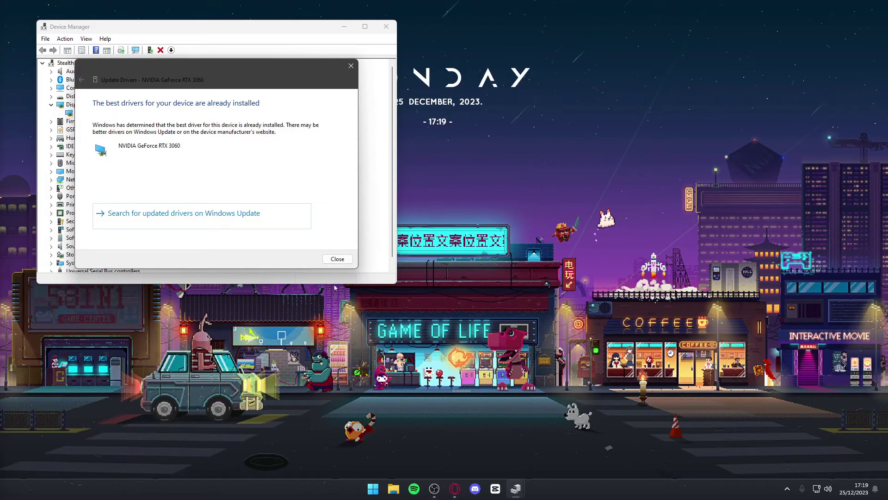
{"action": "left_click", "coordinate": [337, 258]}
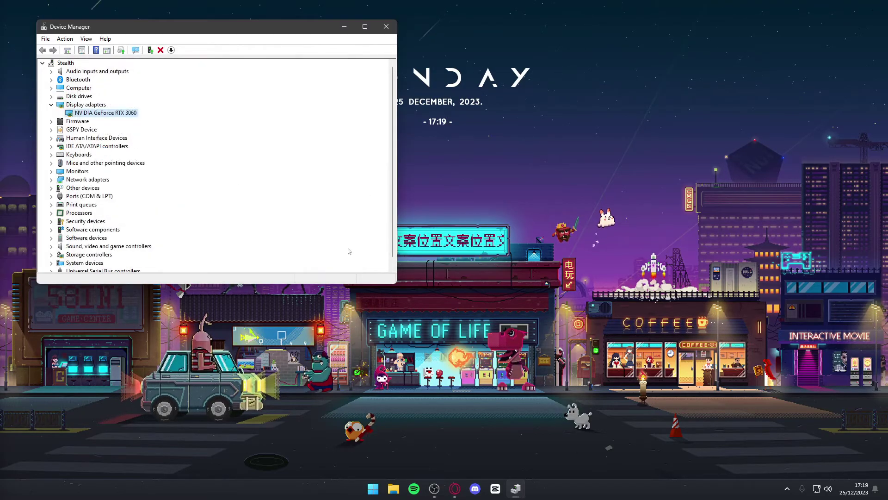
{"action": "left_click", "coordinate": [366, 27]}
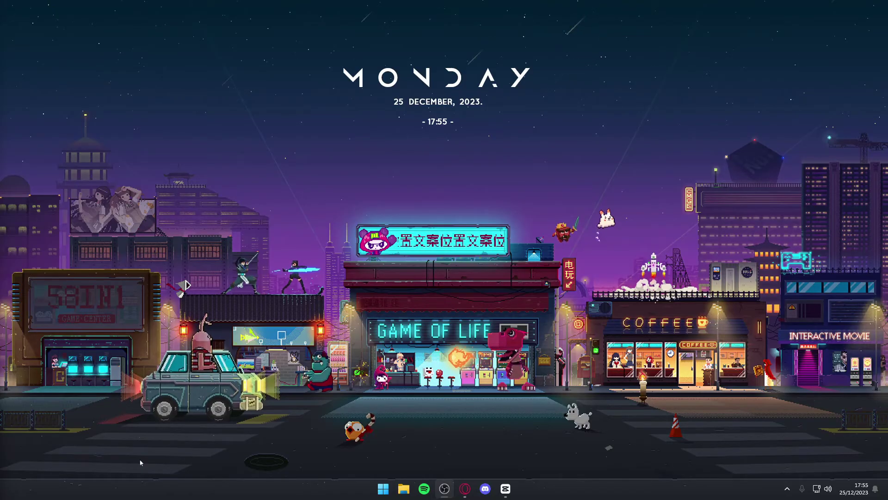
{"action": "left_click", "coordinate": [382, 487]}
{"action": "left_click", "coordinate": [377, 254]}
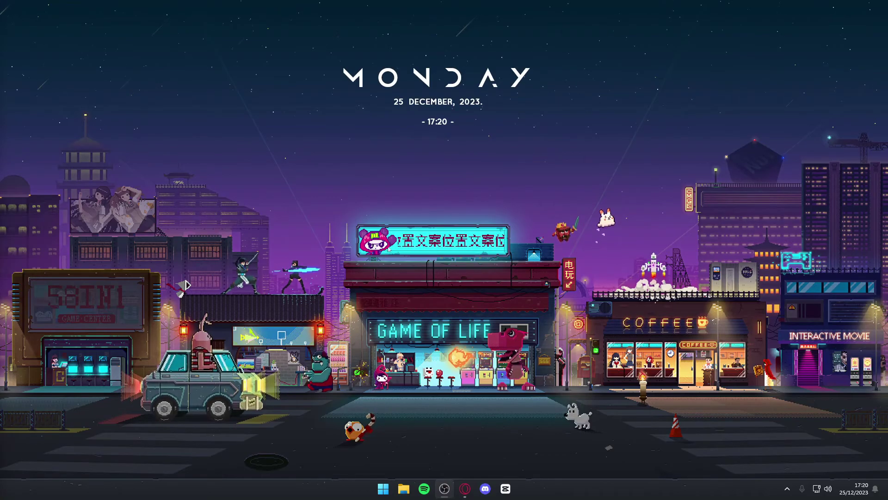
Step: Launch NVIDIA Control Panel from the desktop's full context menu
{"action": "right_click", "coordinate": [390, 176]}
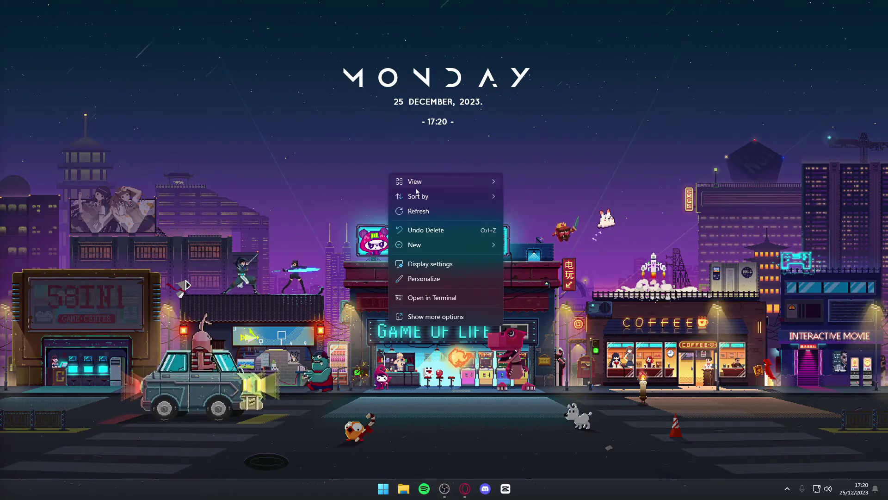
{"action": "left_click", "coordinate": [439, 318]}
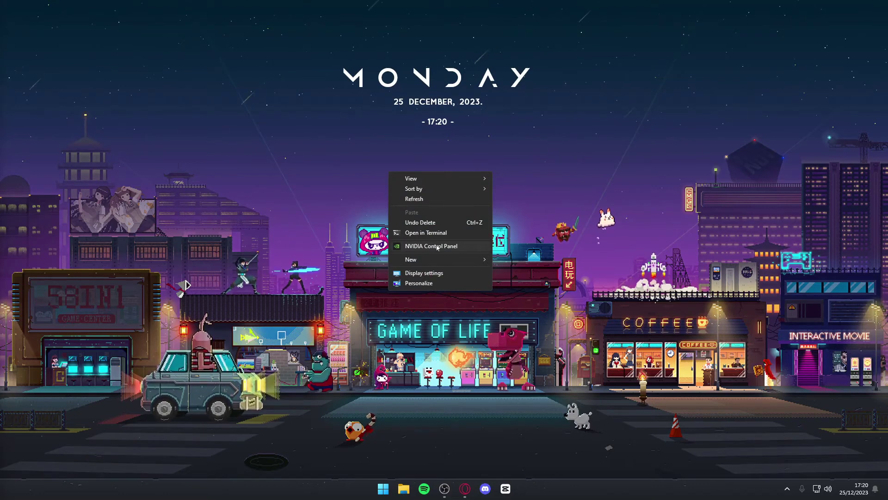
{"action": "left_click", "coordinate": [439, 247]}
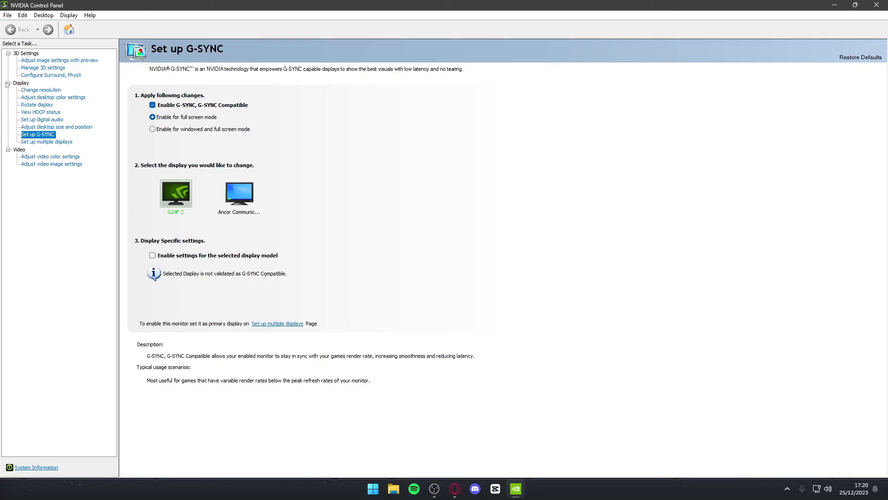
Step: Confirm G-SYNC is enabled, close the panel, and launch Windows Settings from Start
{"action": "left_click", "coordinate": [47, 135]}
{"action": "left_click", "coordinate": [877, 4]}
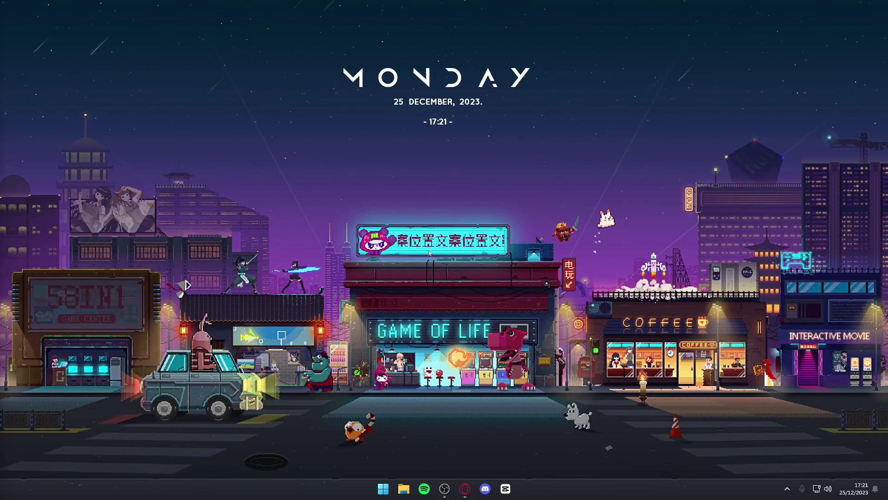
{"action": "key", "text": "super"}
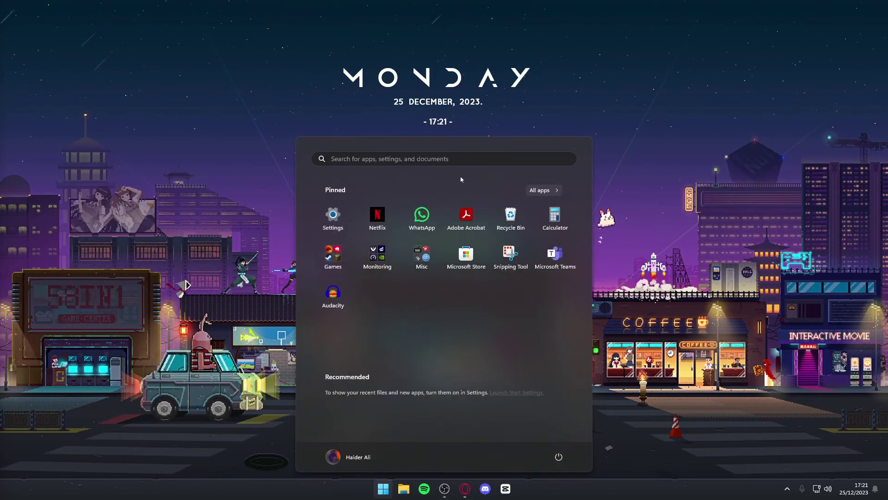
{"action": "left_click", "coordinate": [332, 215]}
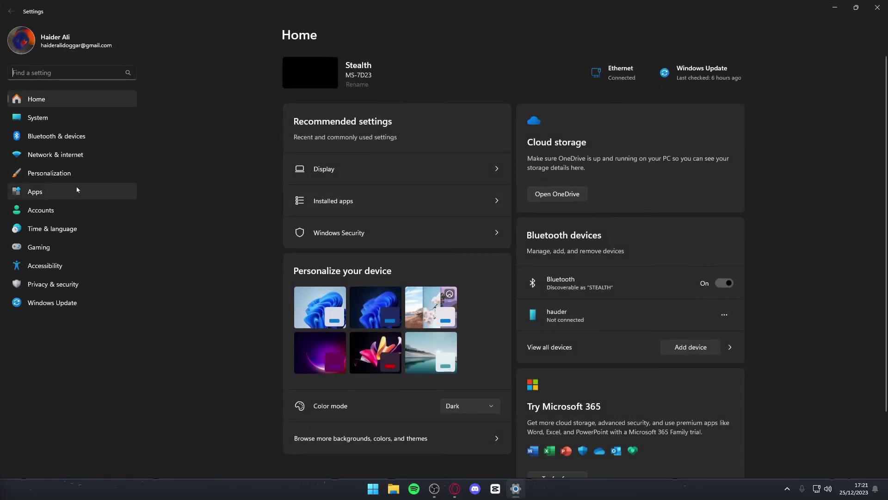
Step: Search Installed apps for roblox and inspect the actions for Roblox and Roblox Player
{"action": "left_click", "coordinate": [77, 189]}
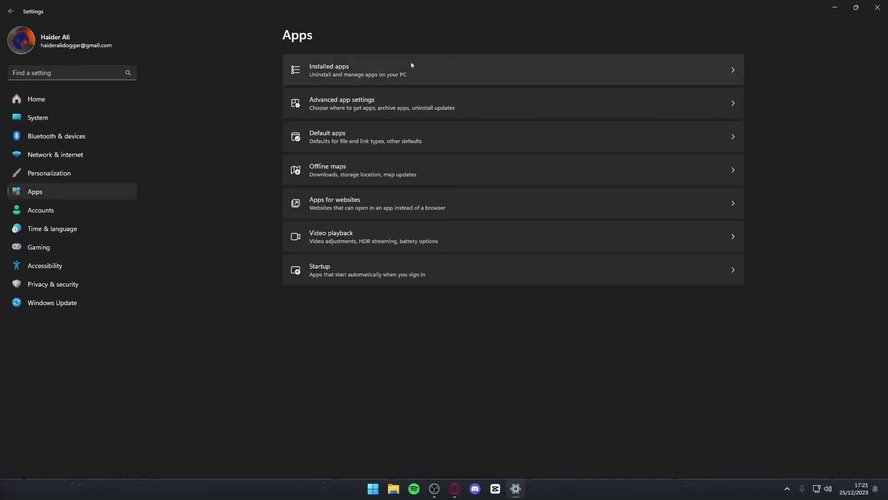
{"action": "left_click", "coordinate": [409, 63]}
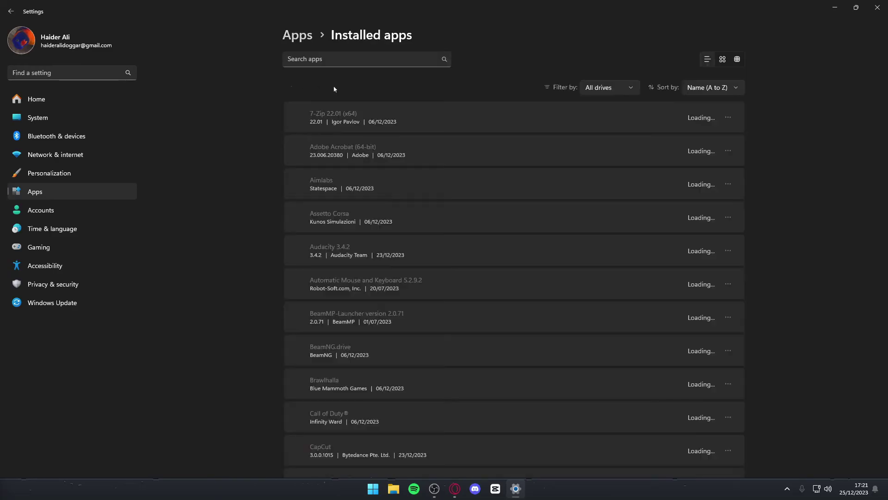
{"action": "left_click", "coordinate": [339, 59]}
{"action": "type", "text": "roblox"}
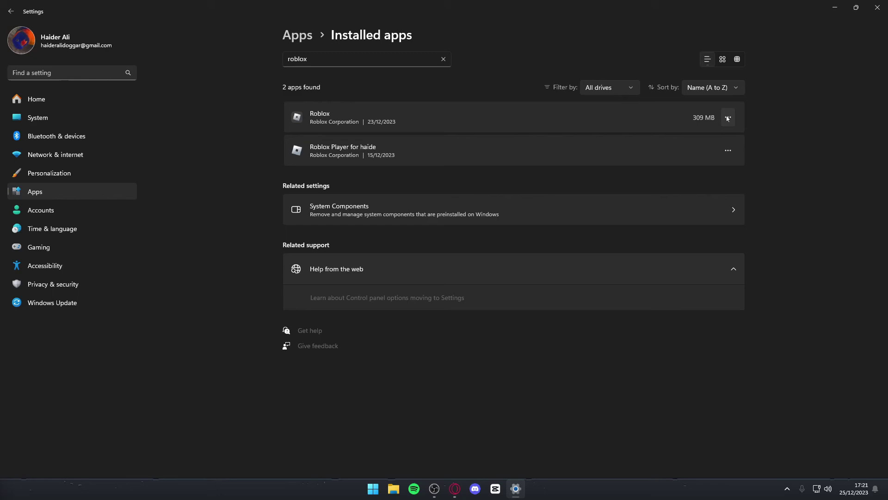
{"action": "left_click", "coordinate": [727, 118]}
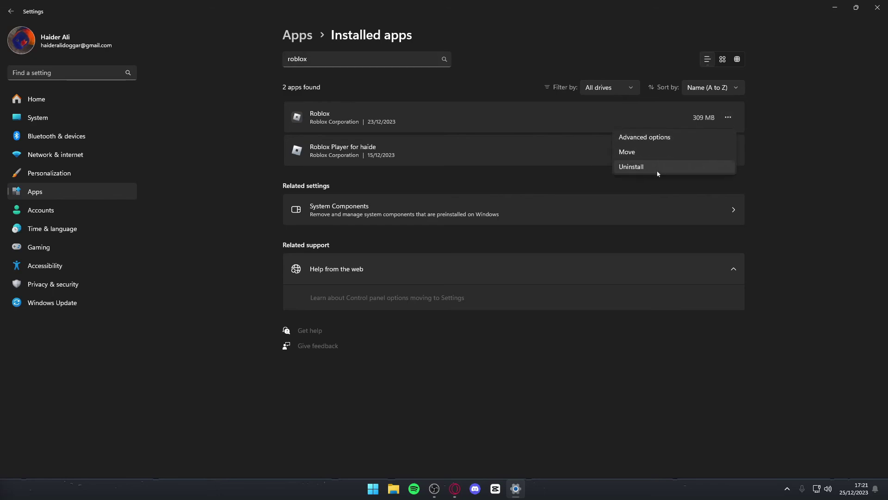
{"action": "left_click", "coordinate": [830, 150]}
{"action": "left_click", "coordinate": [727, 150]}
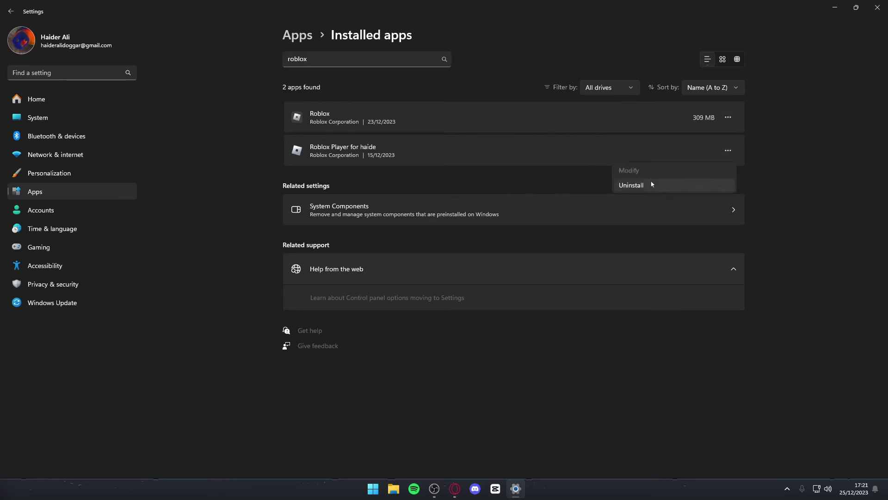
Step: Close Settings and launch Microsoft Store from the Start menu
{"action": "left_click", "coordinate": [878, 7]}
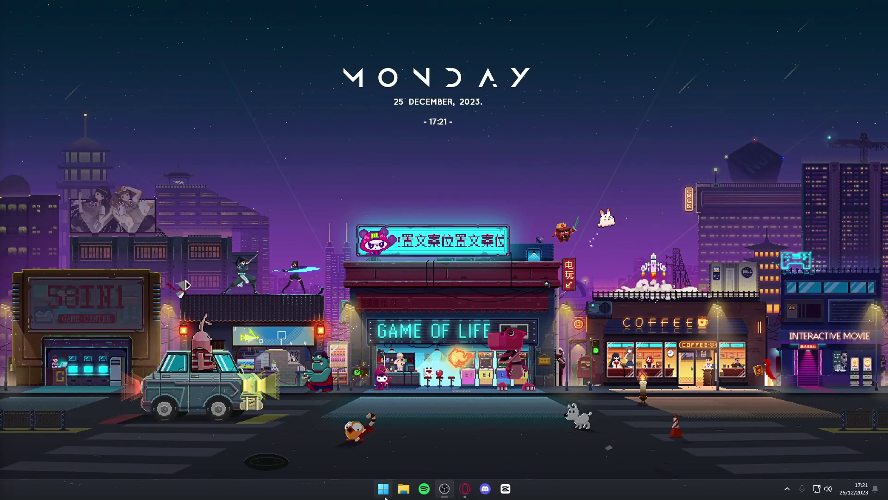
{"action": "left_click", "coordinate": [382, 488]}
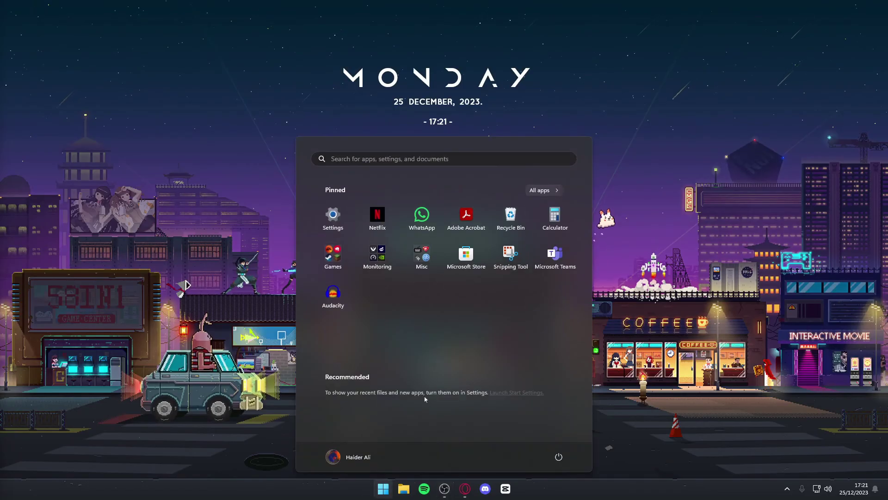
{"action": "left_click", "coordinate": [476, 258]}
Step: Search the Store for roblox, view its product page, then close the Store
{"action": "left_click", "coordinate": [406, 11]}
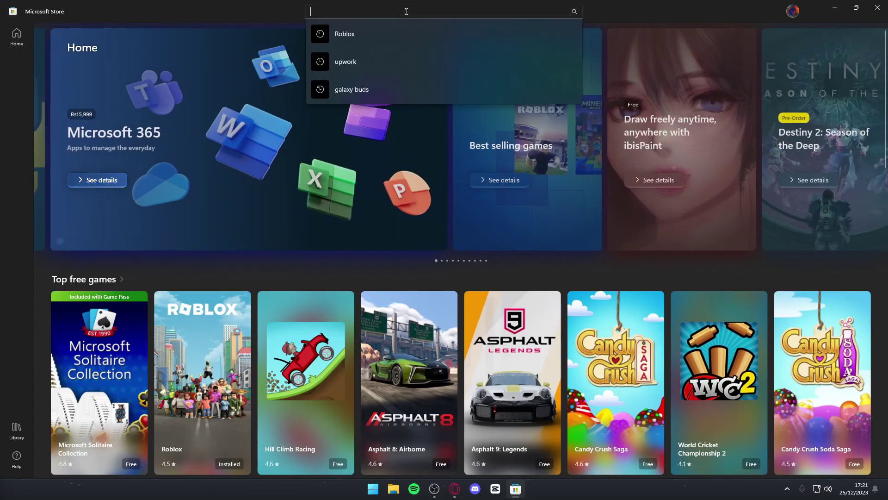
{"action": "type", "text": "roblox"}
{"action": "key", "text": "Return"}
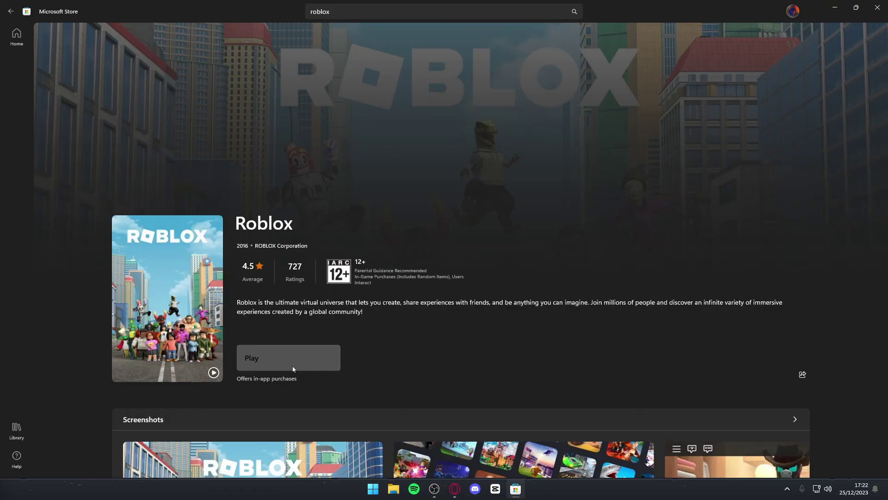
{"action": "left_click", "coordinate": [877, 7]}
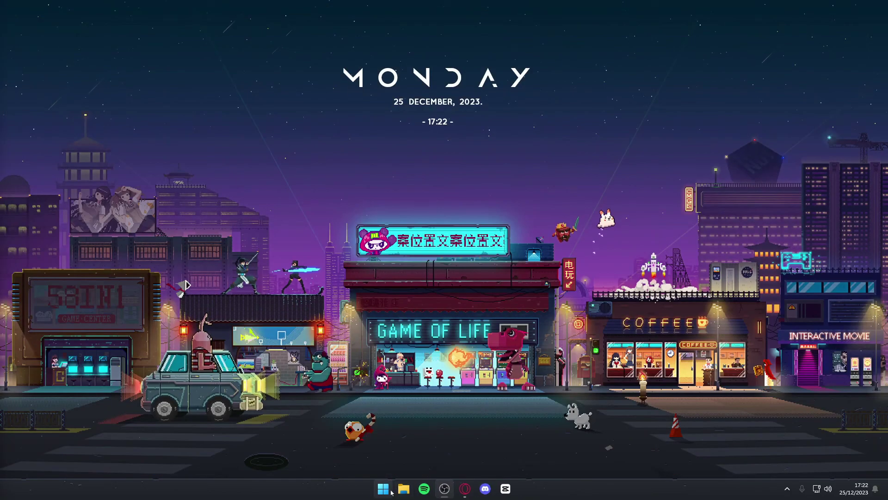